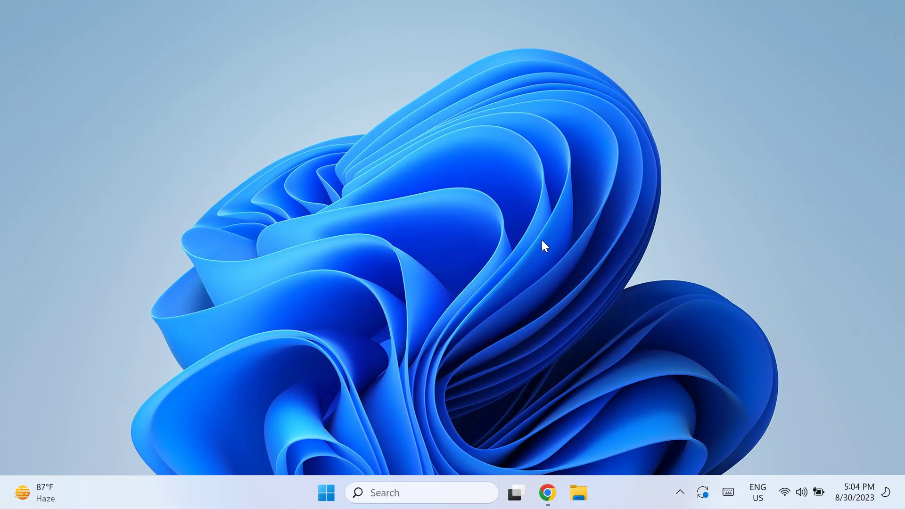
# Launch Command Prompt as administrator from the Start search.
pyautogui.press('super')
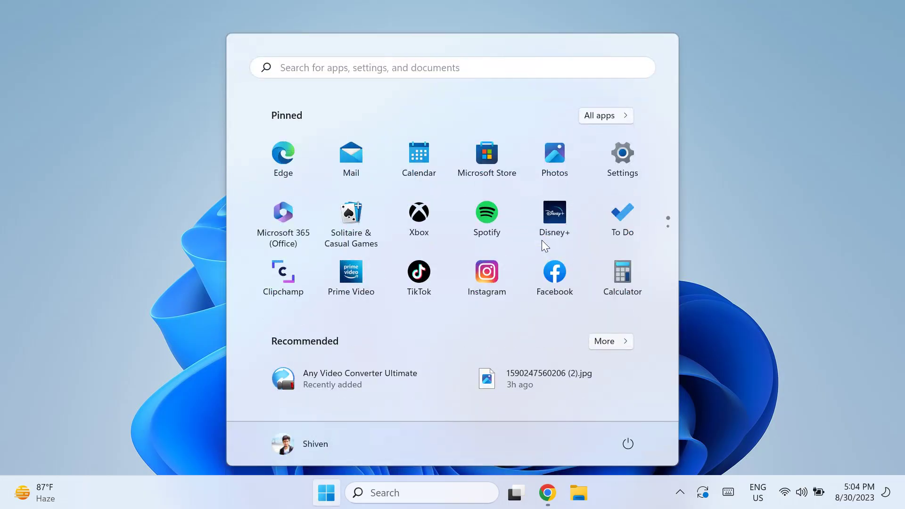
pyautogui.write('command')
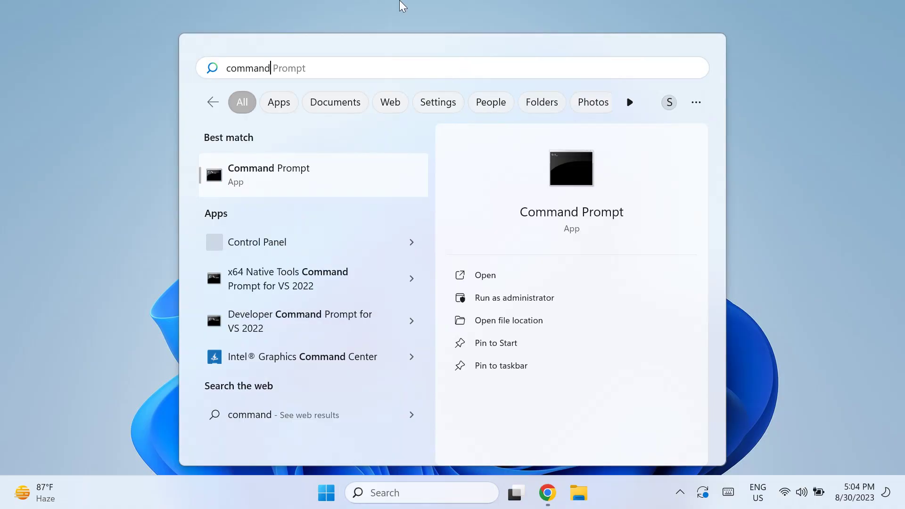
pyautogui.rightClick(336, 176)
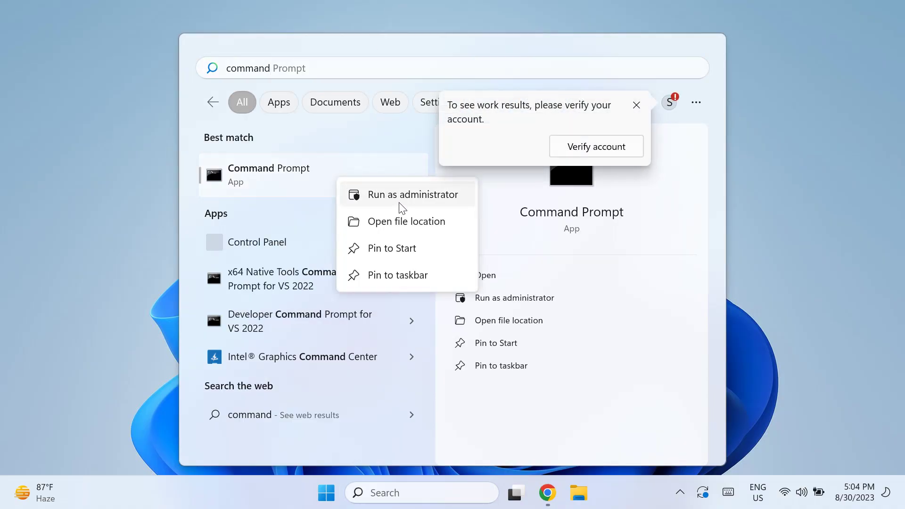
pyautogui.click(402, 193)
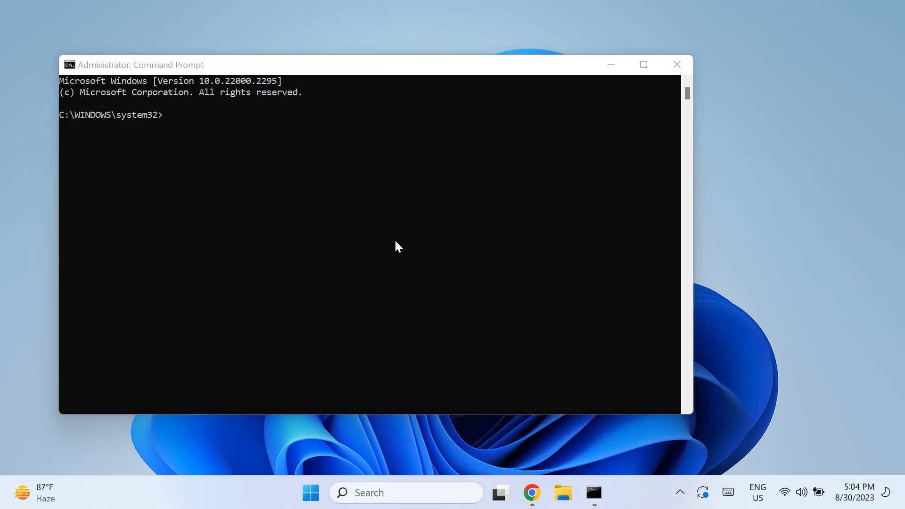
# Stop the bits, wuauserv, appidsvc and cryptsvc services with net stop.
pyautogui.click(372, 192)
pyautogui.write('net stop bits')
pyautogui.press('Return')
pyautogui.write('net stop wuauserv')
pyautogui.press('Return')
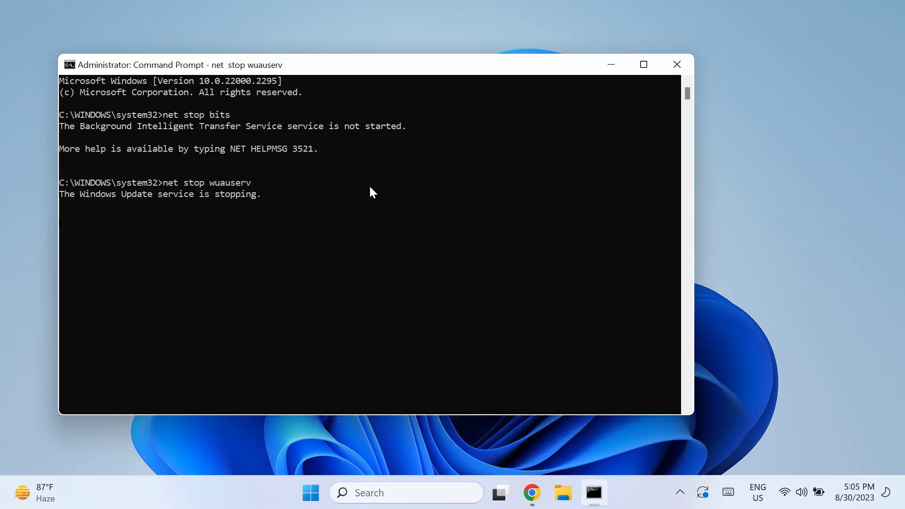
pyautogui.write('net stop appidsvc')
pyautogui.press('Return')
pyautogui.write('net stop cryptsvc')
pyautogui.press('Return')
# Rename %systemroot%\System32\catroot2 to catroot.old, correcting the first rename attempt.
pyautogui.write('Ren ')
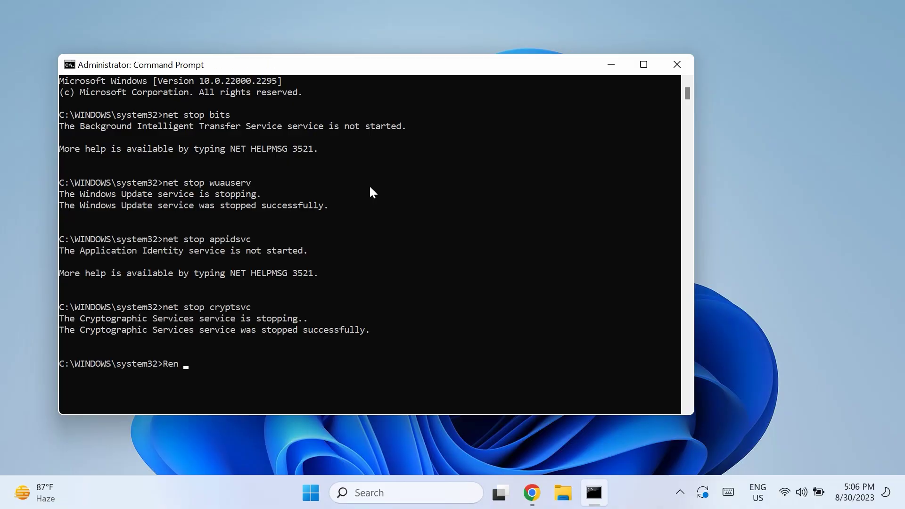
pyautogui.write('%systemroot%\\System32\\catroot2 .old')
pyautogui.press('Return')
pyautogui.press('Up')
pyautogui.press('Left')
pyautogui.press('Left')
pyautogui.press('Left')
pyautogui.press('Left')
pyautogui.write('catroot')
pyautogui.press('Return')
# Restart the bits, wuauserv and appidsvc services with net start.
pyautogui.write('net start bits')
pyautogui.press('Return')
pyautogui.write('net start wuauserv')
pyautogui.press('Return')
pyautogui.write('net start appidsvc\\nRen %systemroot%\\System32\\catroot2.old')
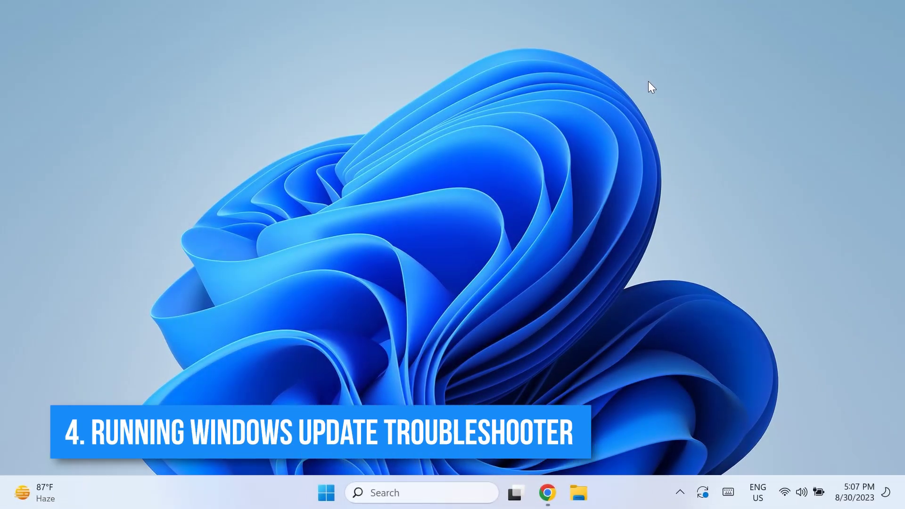
# Run the Windows Update troubleshooter from Settings > System > Troubleshoot > Other troubleshooters.
pyautogui.press('super')
pyautogui.write('sett')
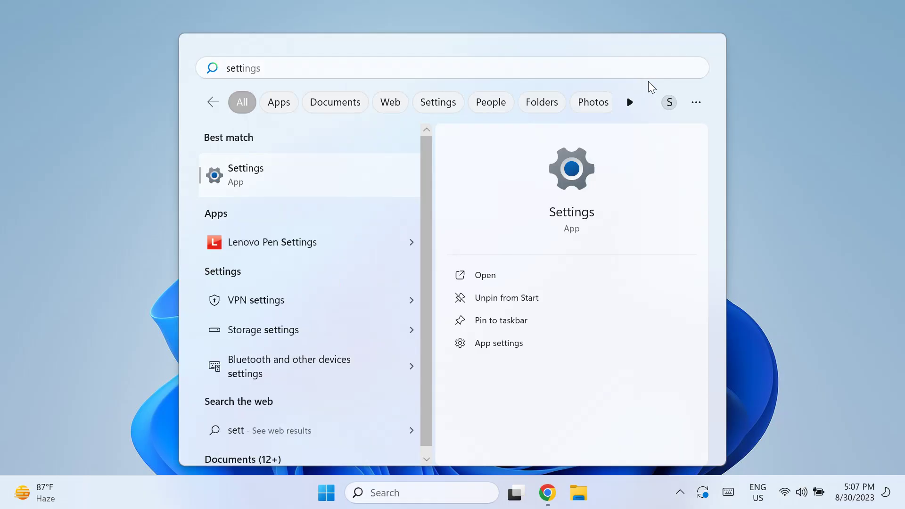
pyautogui.press('Return')
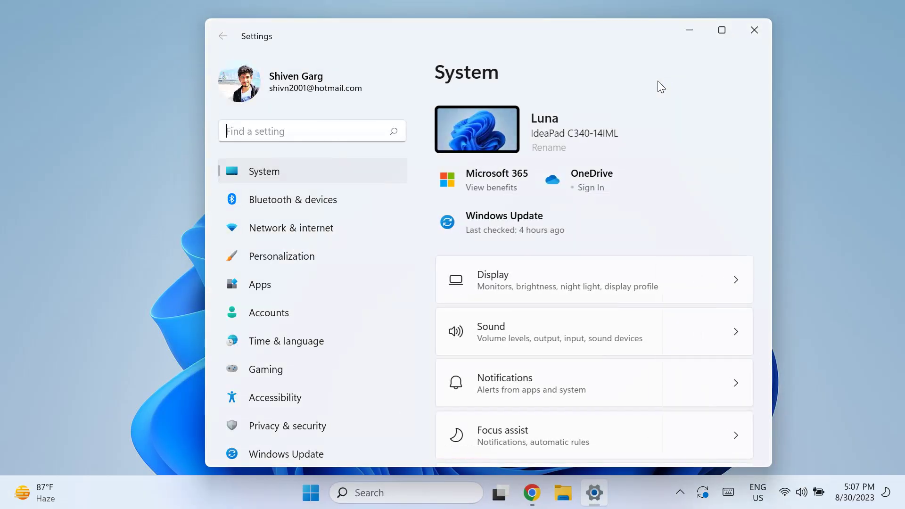
pyautogui.scroll(-3, 543, 309)
pyautogui.scroll(-8, 539, 311)
pyautogui.click(514, 166)
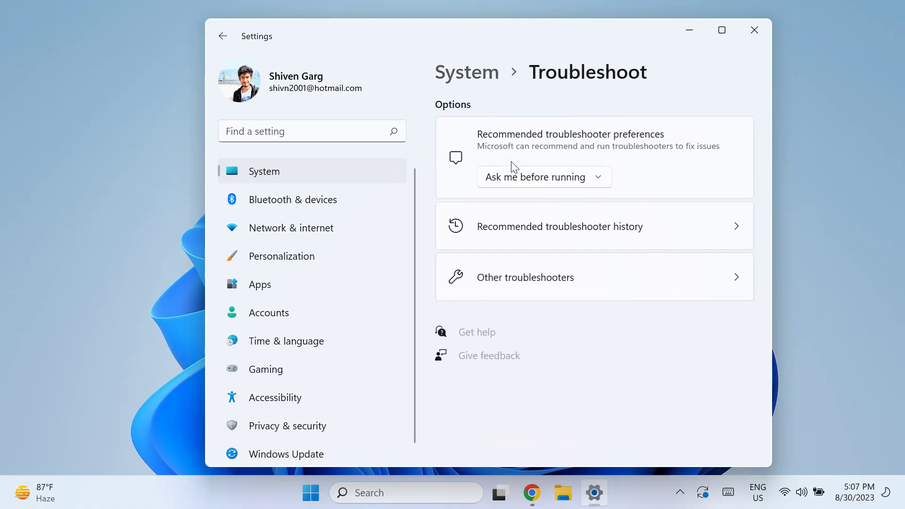
pyautogui.click(604, 275)
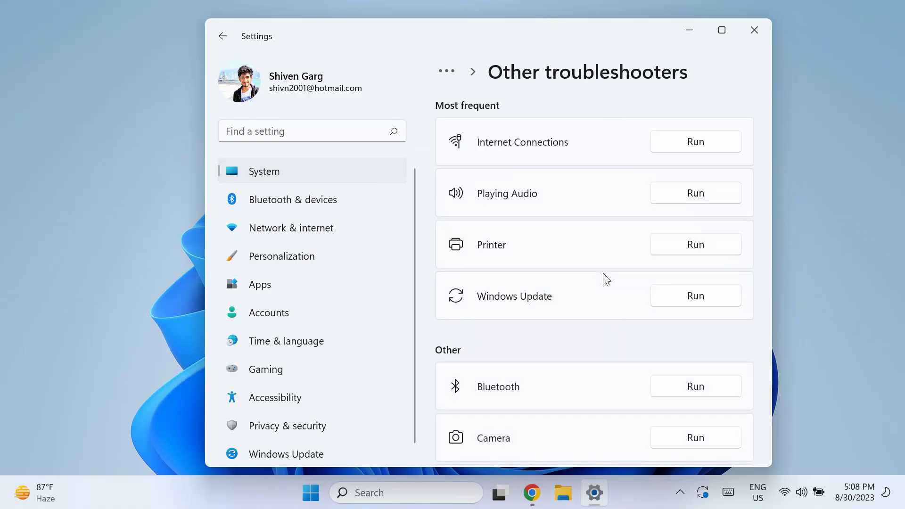
pyautogui.click(691, 297)
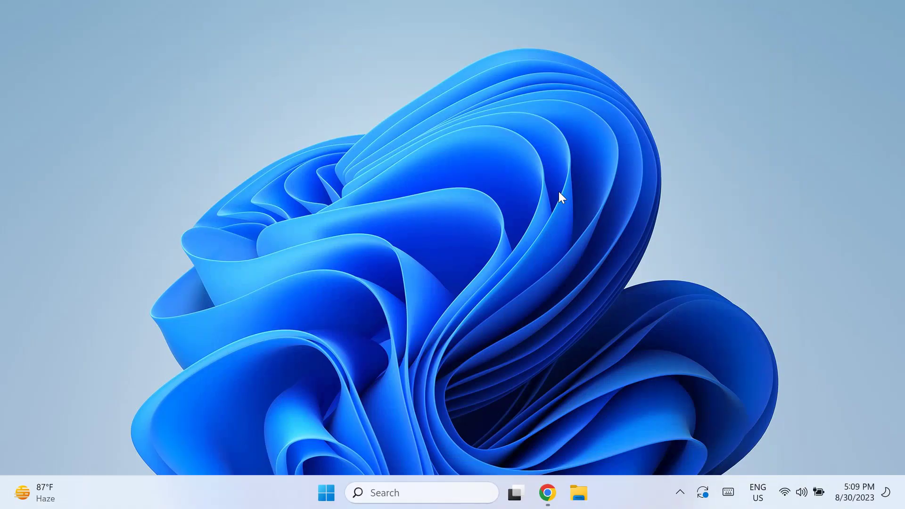
# In msconfig, turn off Load startup items, hide Microsoft services, then disable and apply all others.
pyautogui.press('super+r')
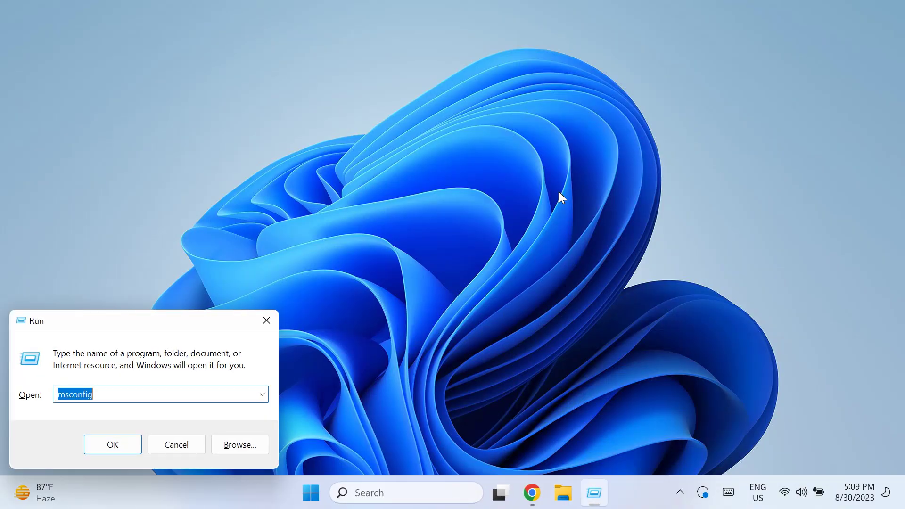
pyautogui.press('End')
pyautogui.press('Return')
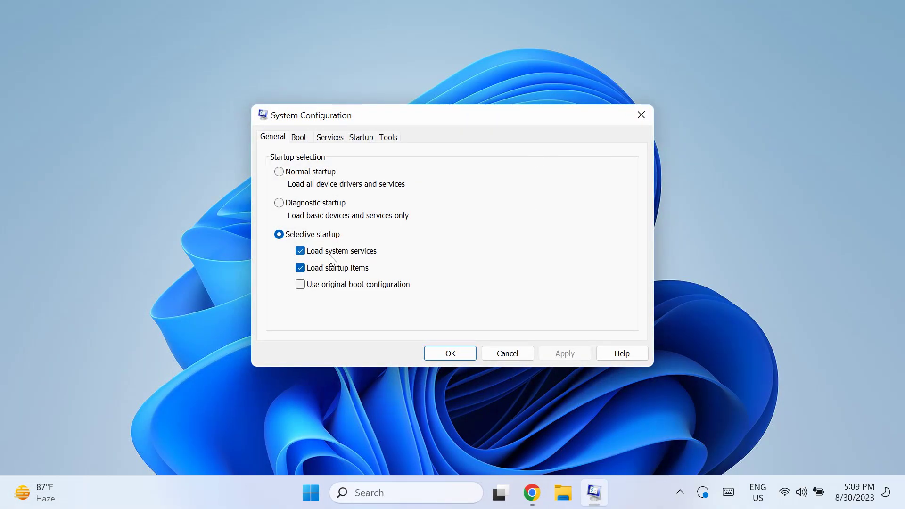
pyautogui.click(341, 269)
pyautogui.click(329, 138)
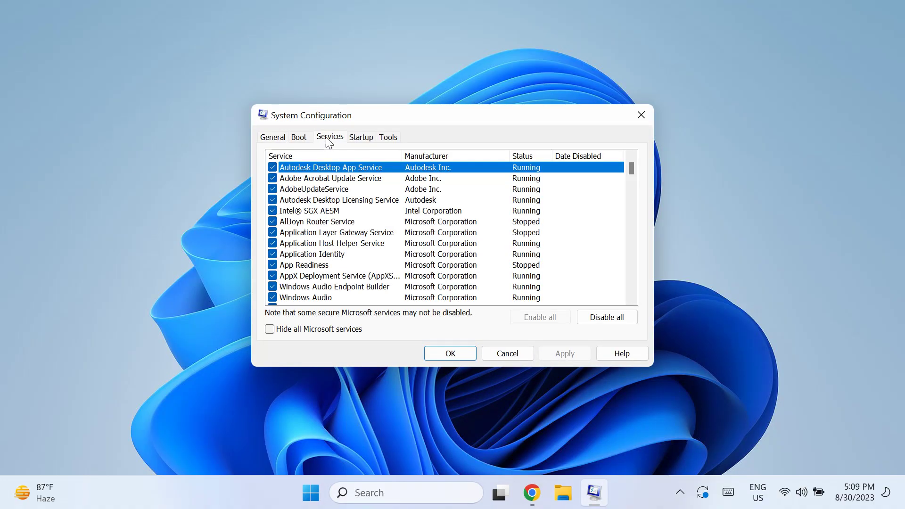
pyautogui.click(331, 332)
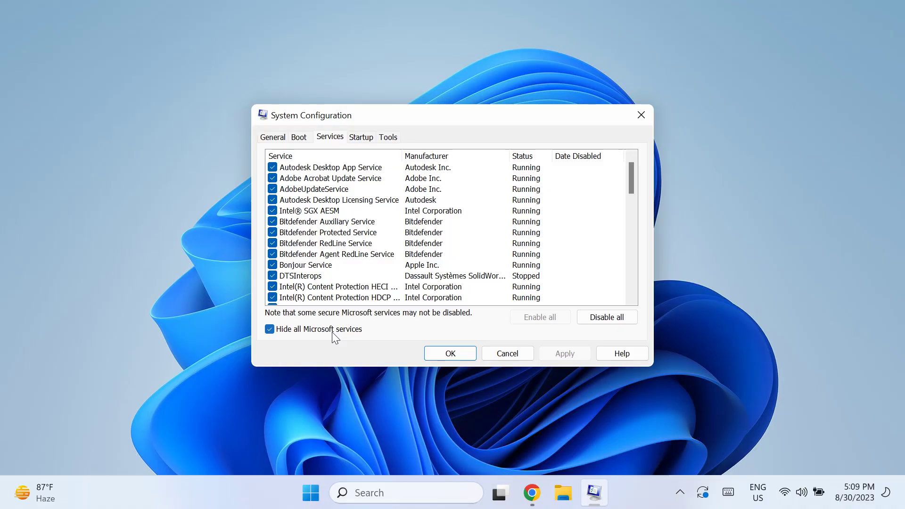
pyautogui.click(599, 319)
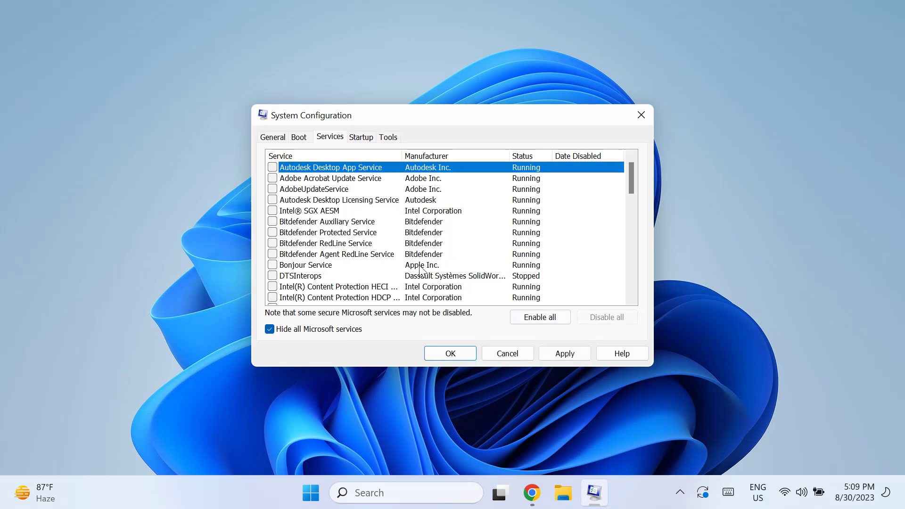
pyautogui.click(555, 356)
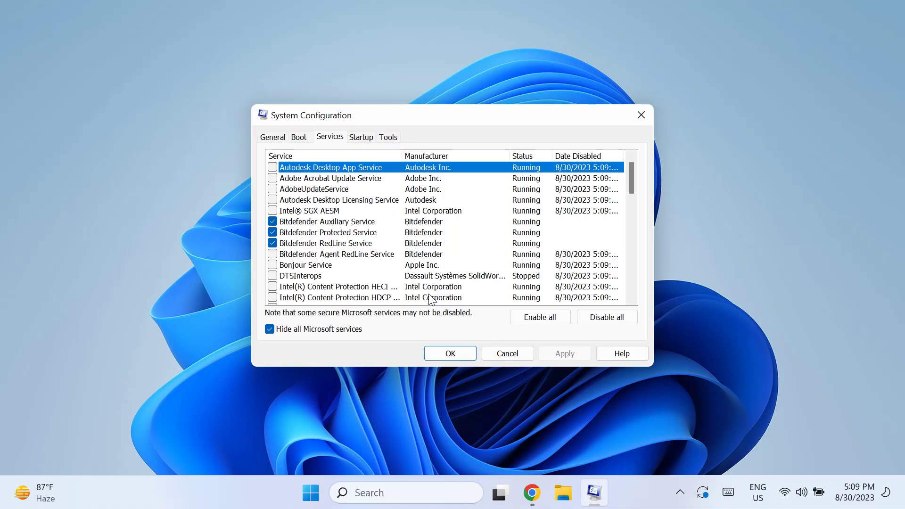
# Re-enable the Autodesk and Adobe services one by one, then Enable all and confirm with OK.
pyautogui.click(272, 168)
pyautogui.click(562, 357)
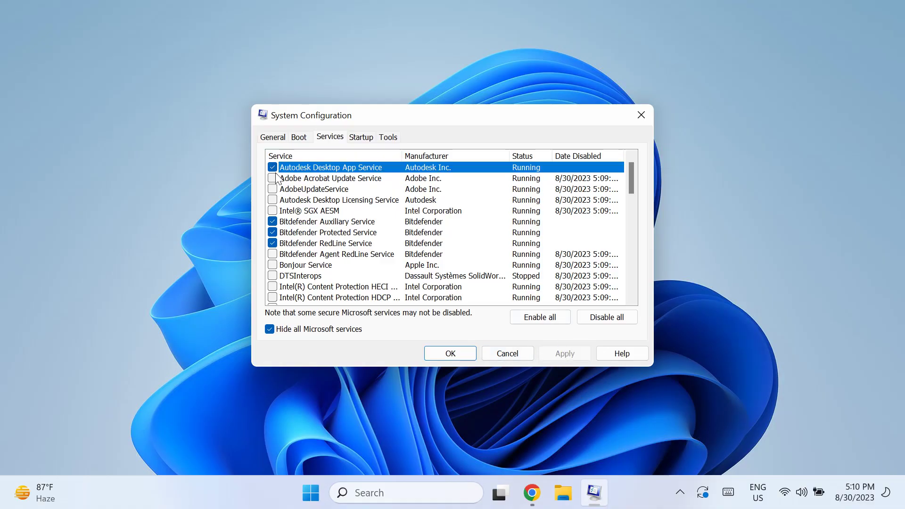
pyautogui.click(272, 179)
pyautogui.click(562, 354)
pyautogui.click(272, 189)
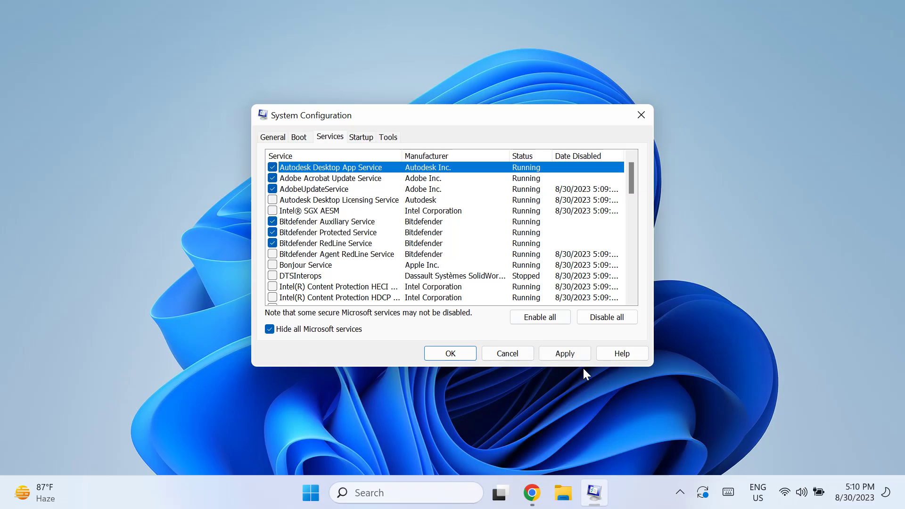
pyautogui.click(576, 354)
pyautogui.click(272, 200)
pyautogui.click(568, 354)
pyautogui.click(543, 318)
pyautogui.click(453, 352)
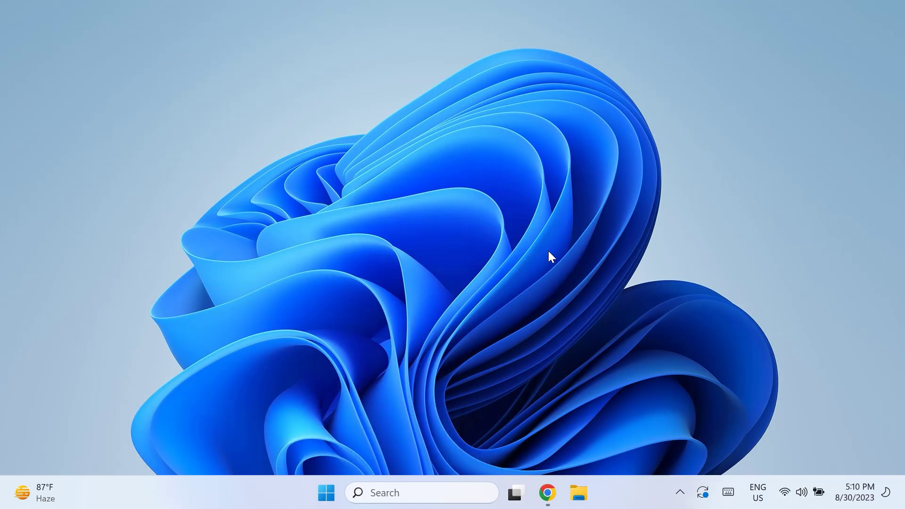
# Launch Command Prompt as administrator from the Start search.
pyautogui.press('super')
pyautogui.write('comand')
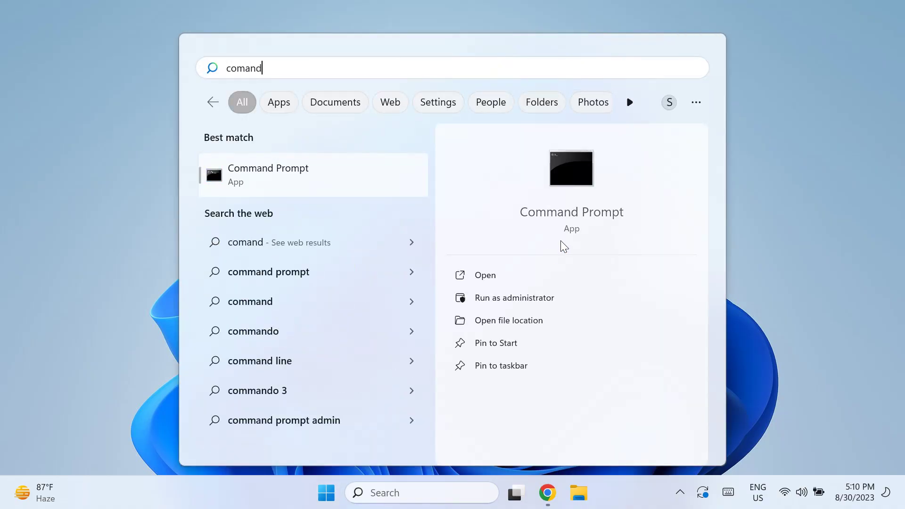
pyautogui.rightClick(355, 176)
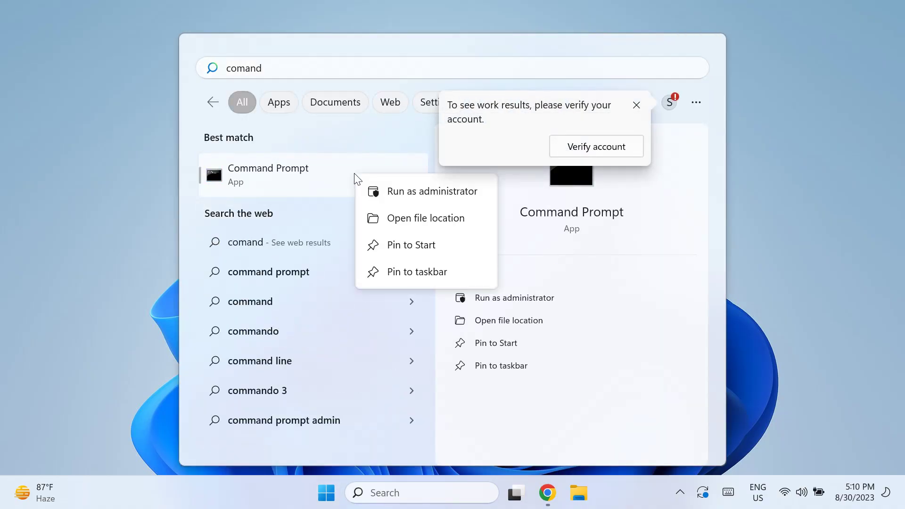
pyautogui.click(427, 186)
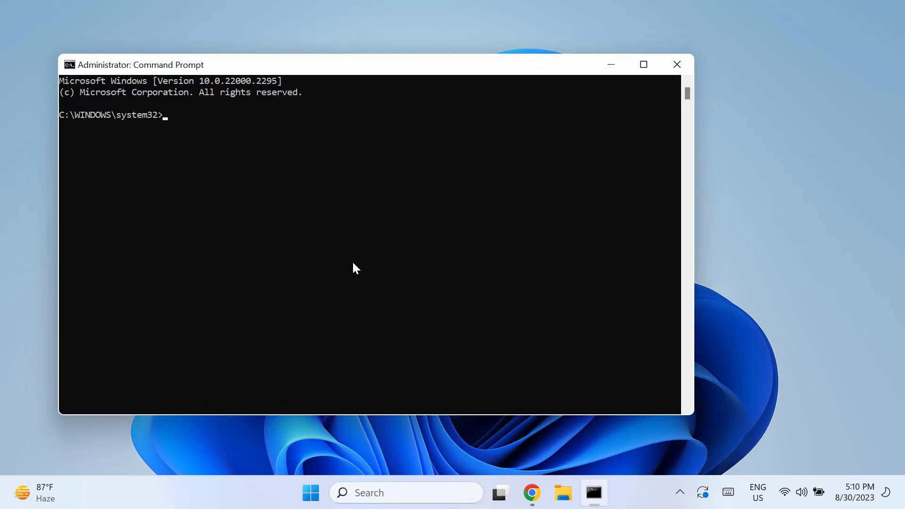
# Run dism /online /cleanup-image /checkhealth, then /scanhealth for a deeper scan.
pyautogui.write('dism /online /cleau')
pyautogui.press('BackSpace')
pyautogui.write('nup-image /checkhealth')
pyautogui.press('Return')
pyautogui.press('Up')
pyautogui.press('BackSpace')
pyautogui.press('BackSpace')
pyautogui.press('BackSpace')
pyautogui.press('BackSpace')
pyautogui.press('BackSpace')
pyautogui.press('BackSpace')
pyautogui.press('BackSpace')
pyautogui.press('BackSpace')
pyautogui.press('BackSpace')
pyautogui.press('BackSpace')
pyautogui.press('BackSpace')
pyautogui.write('scanhealth')
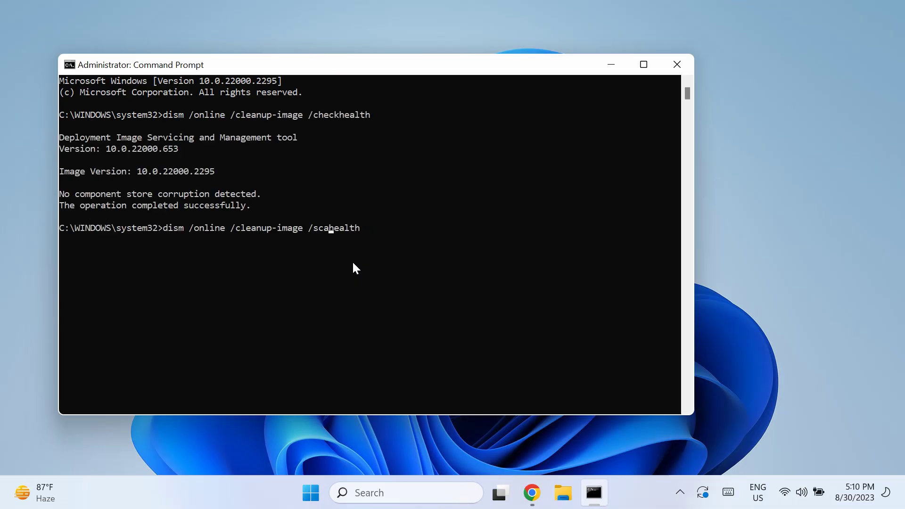
pyautogui.press('Return')
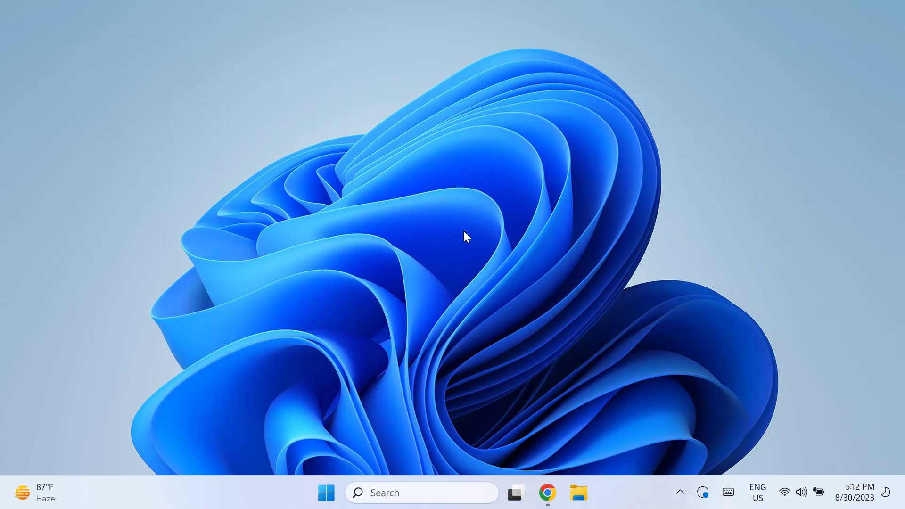
# Open Settings > System > Recovery and choose Restart now under Advanced startup.
pyautogui.press('super+i')
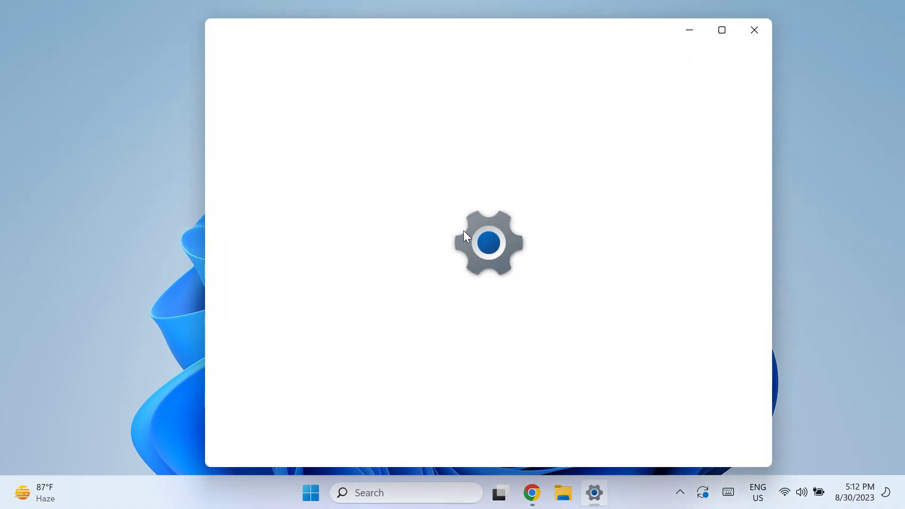
pyautogui.scroll(-5, 514, 292)
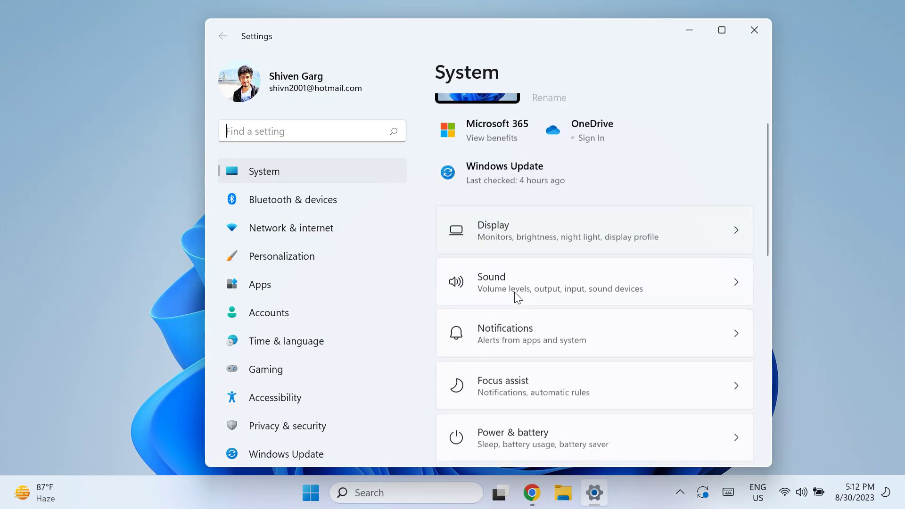
pyautogui.scroll(-4, 517, 290)
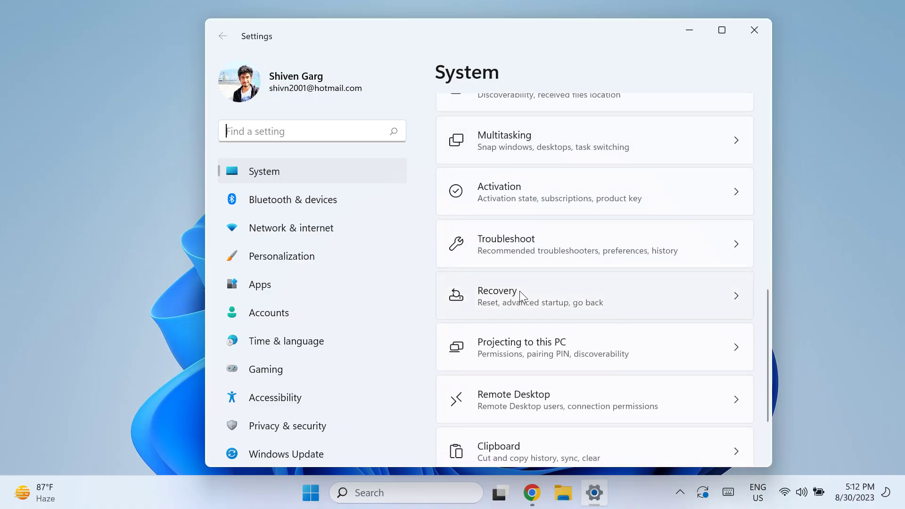
pyautogui.click(519, 290)
pyautogui.scroll(-2, 542, 292)
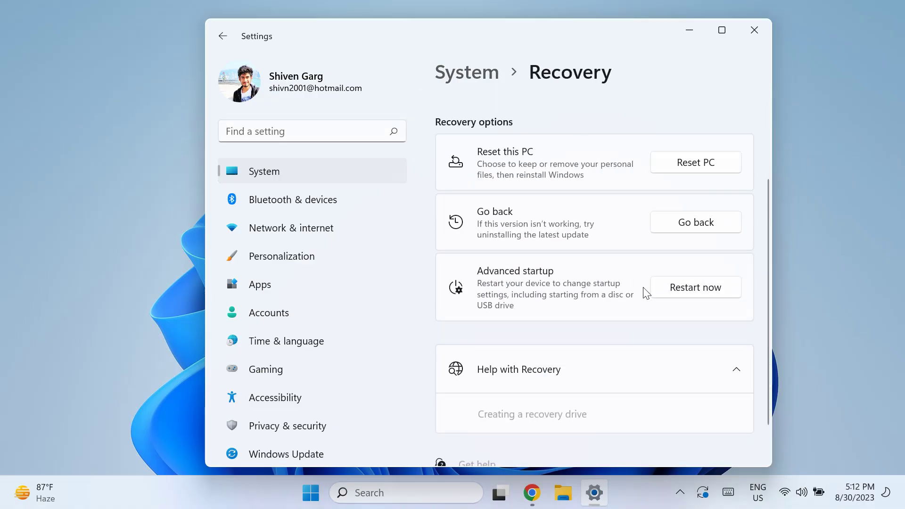
pyautogui.click(689, 288)
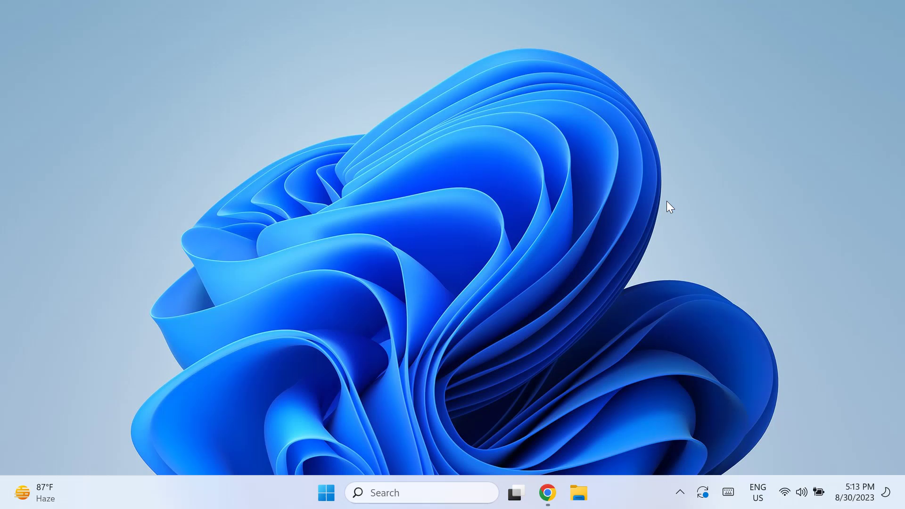
# Enter shutdown /r /o in an administrator Command Prompt.
pyautogui.press('super')
pyautogui.write('ommand')
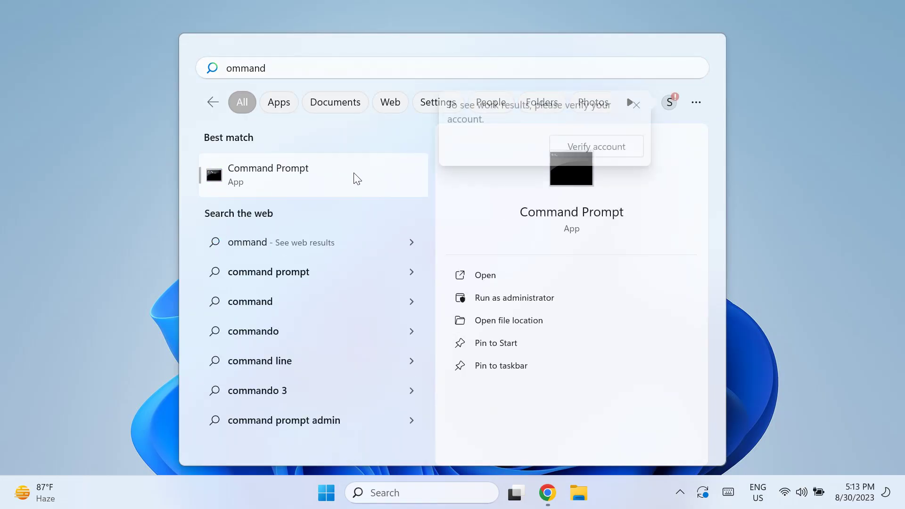
pyautogui.rightClick(354, 177)
pyautogui.click(388, 194)
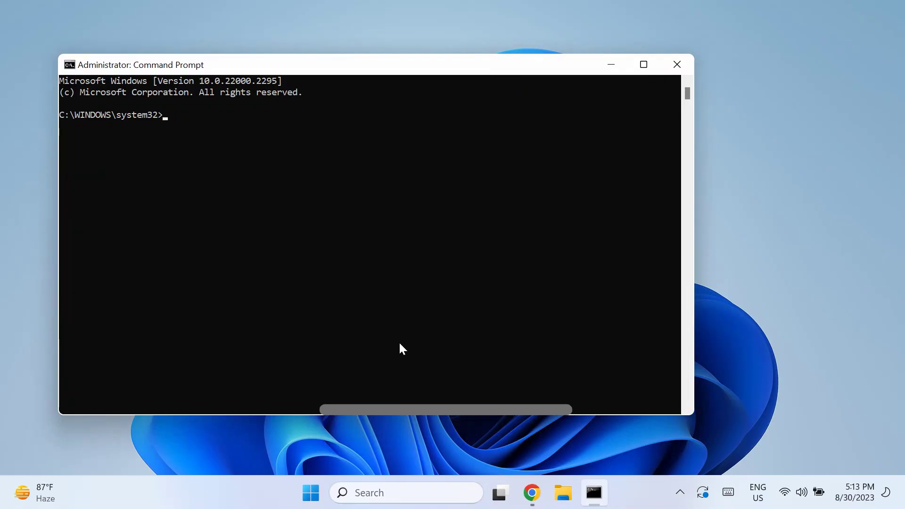
pyautogui.write('shutdown /r /o')
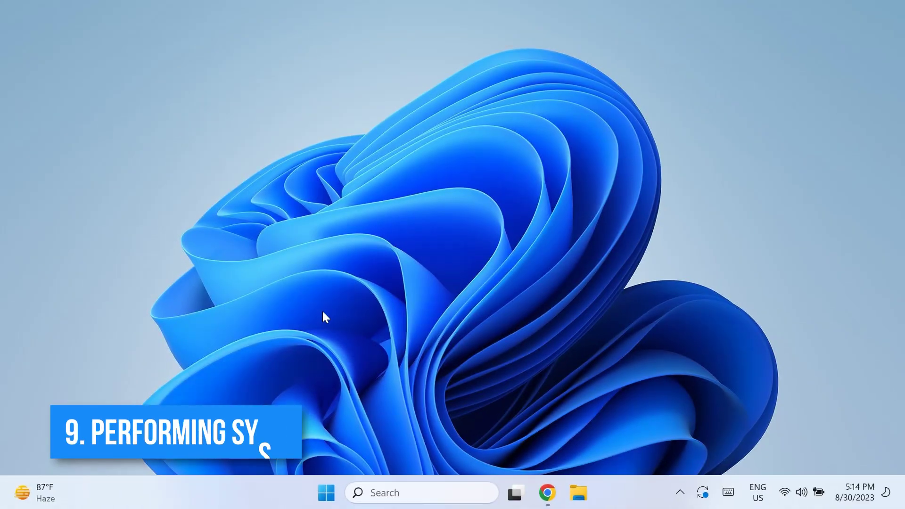
# Open Settings > System > Recovery and choose Restart now next to Advanced startup.
pyautogui.press('super')
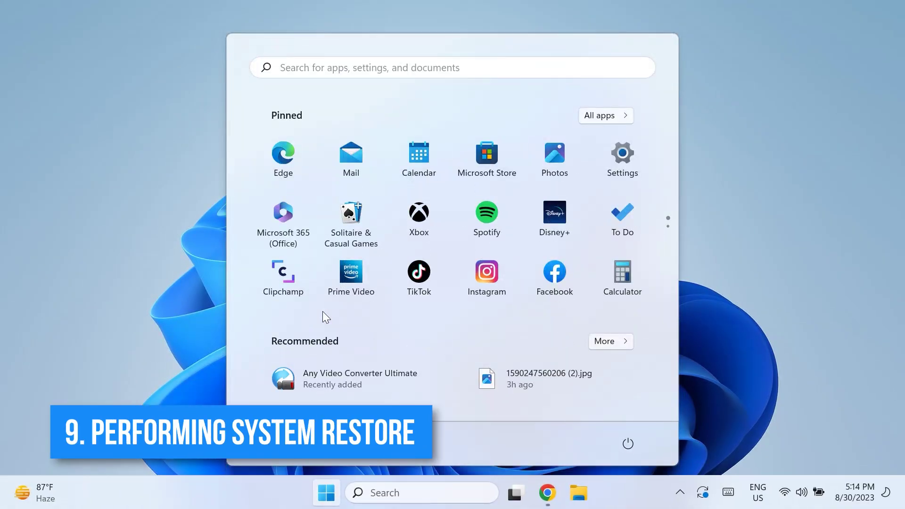
pyautogui.write('sett')
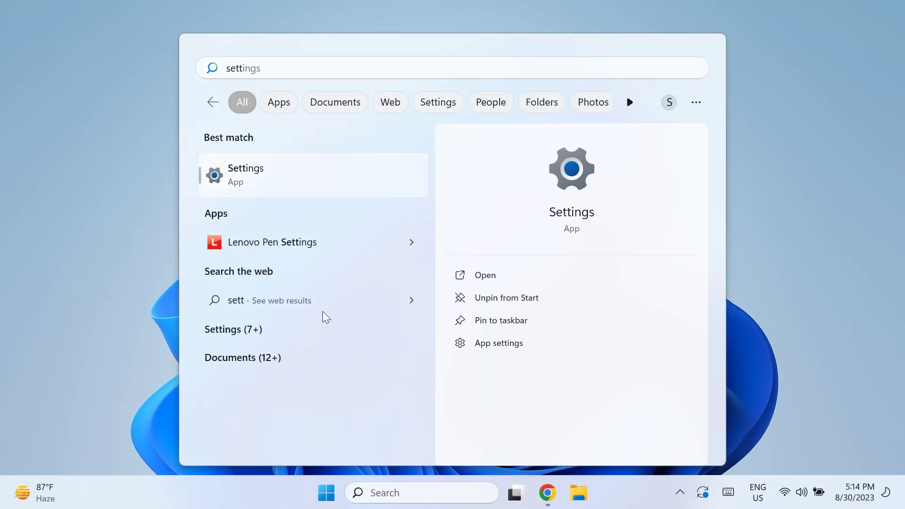
pyautogui.press('Return')
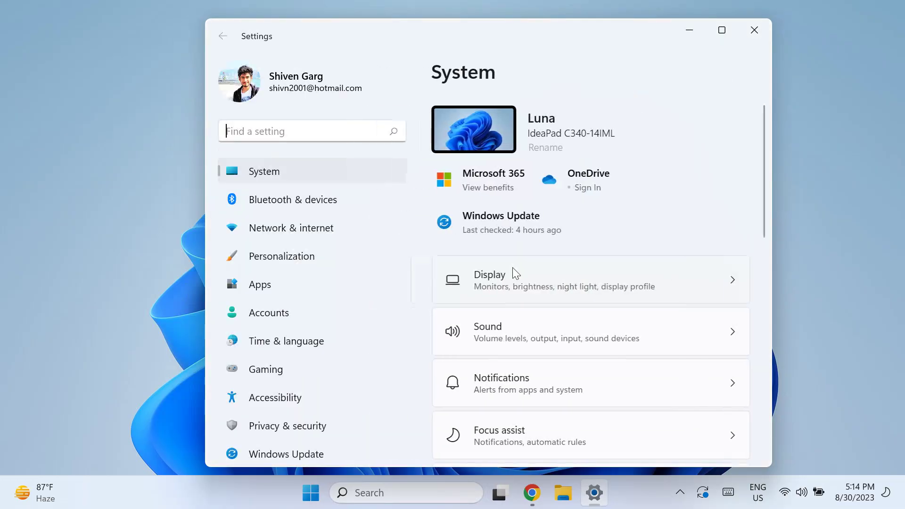
pyautogui.scroll(-7, 512, 330)
pyautogui.scroll(-1, 504, 346)
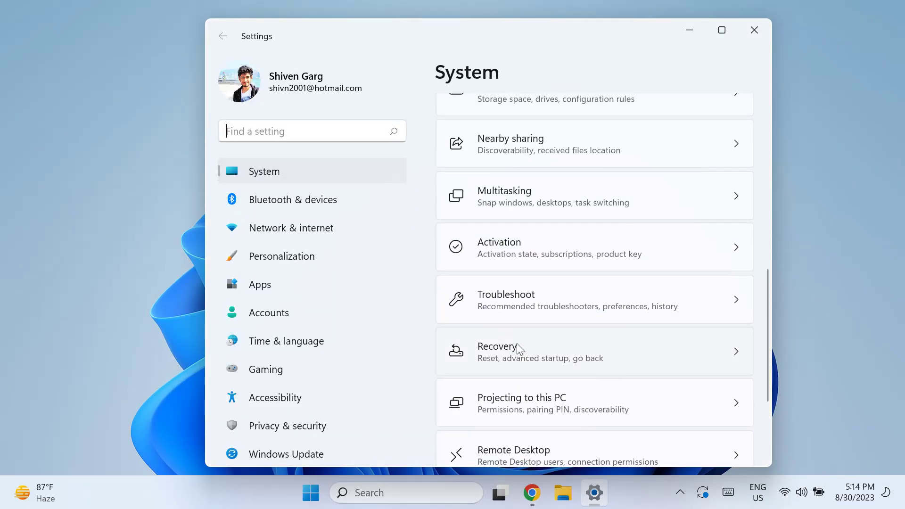
pyautogui.click(517, 344)
pyautogui.click(681, 401)
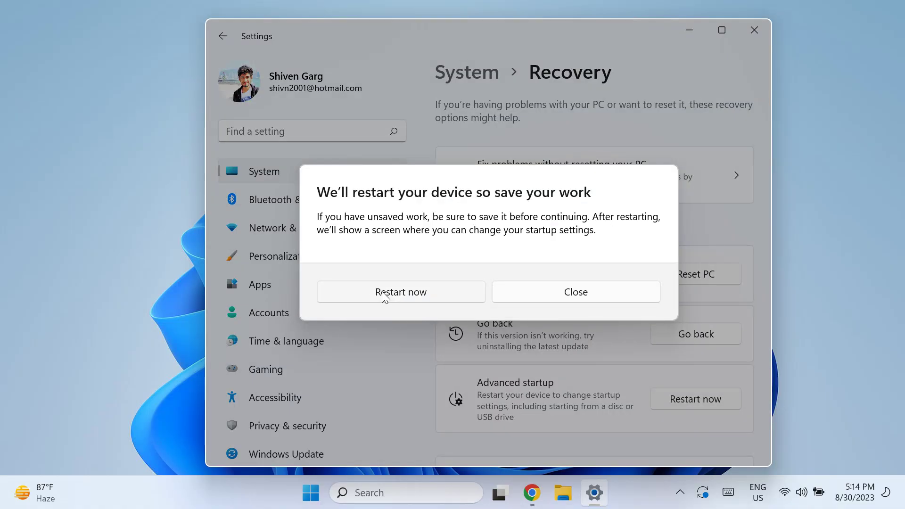
# Confirm Restart now to boot into the recovery environment's Choose an option screen.
pyautogui.click(381, 291)
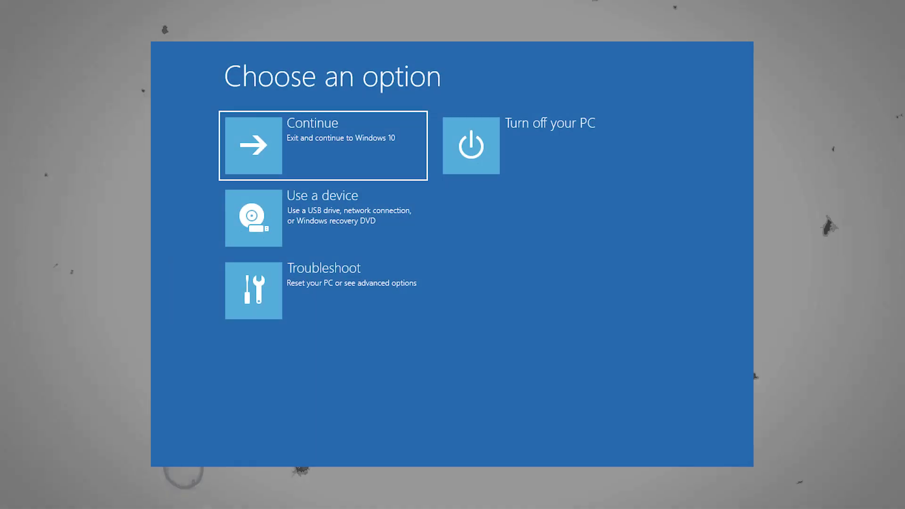